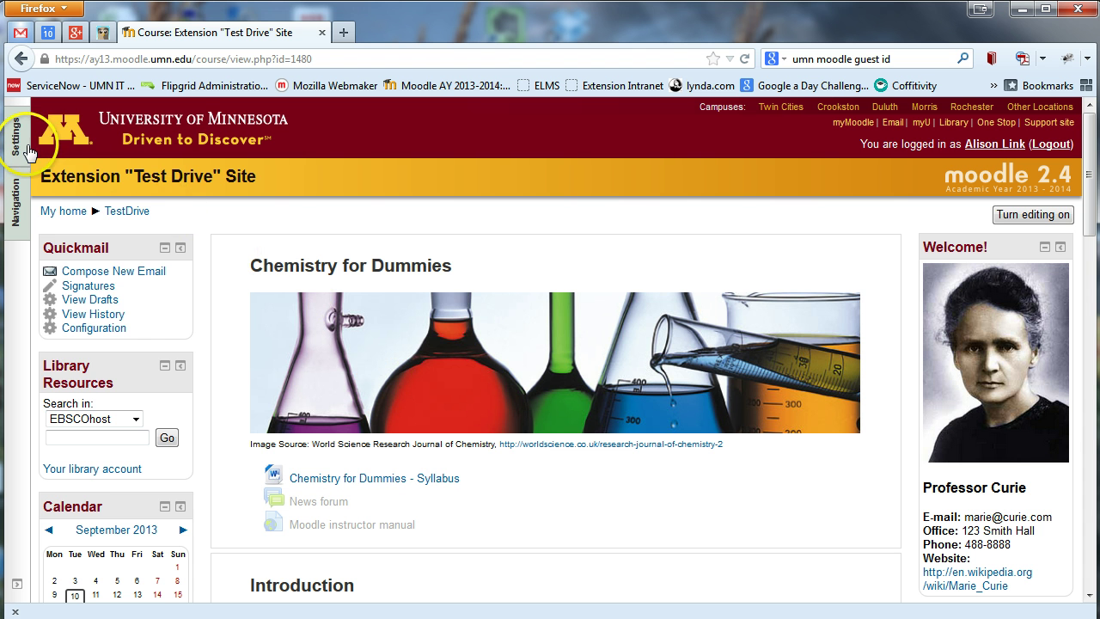
Open the Test Drive Enrolled users page via Course administration > Users in the Settings dock
mouse_move(19, 151)
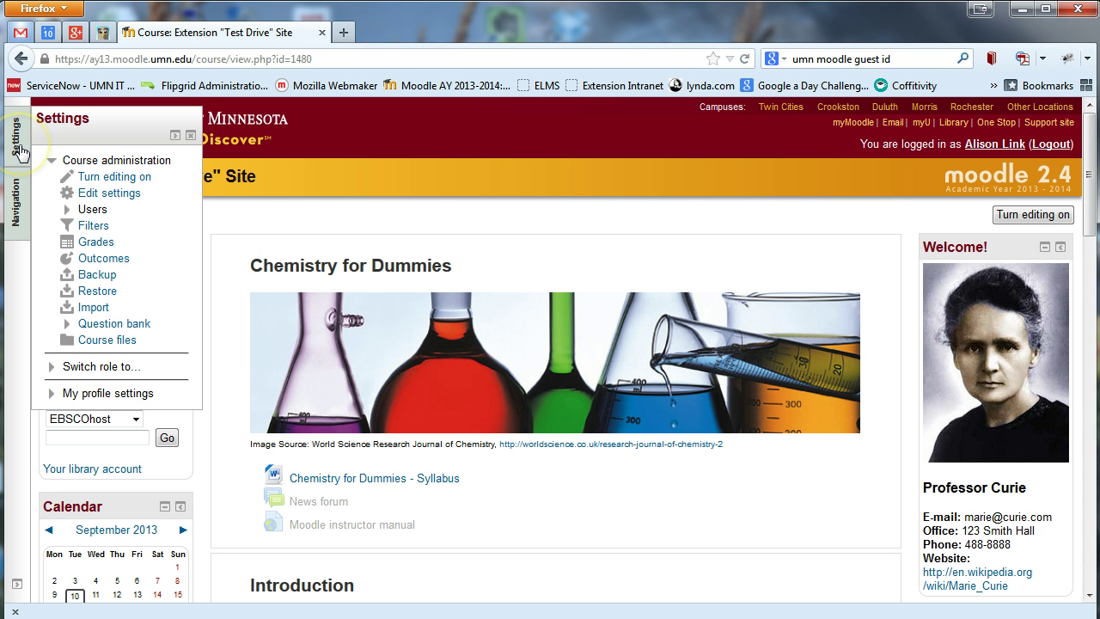
left_click(92, 209)
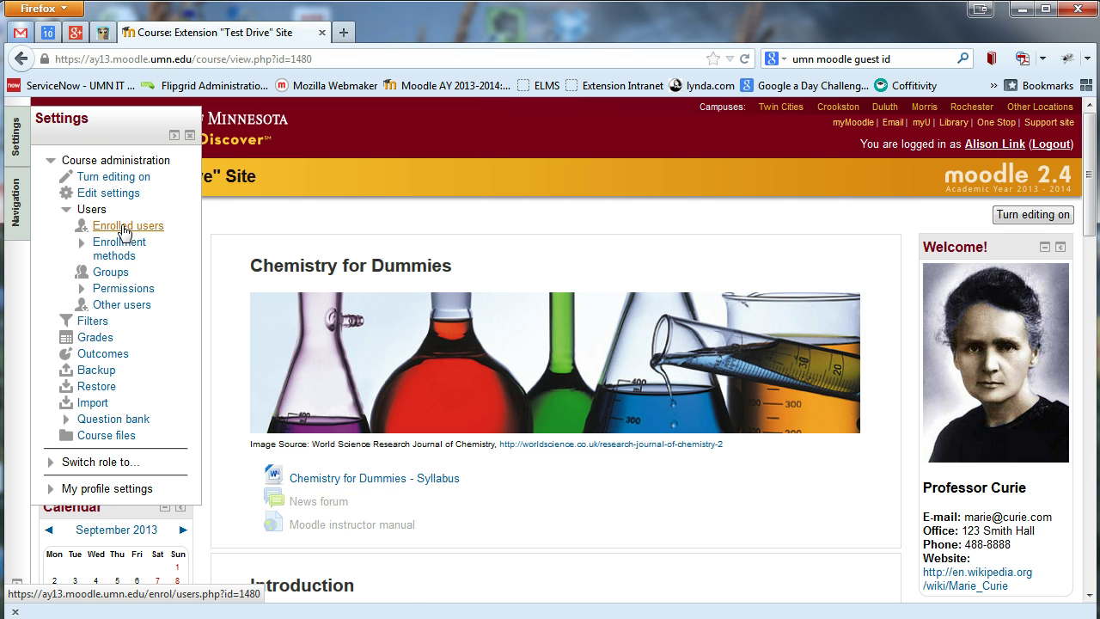
left_click(30, 152)
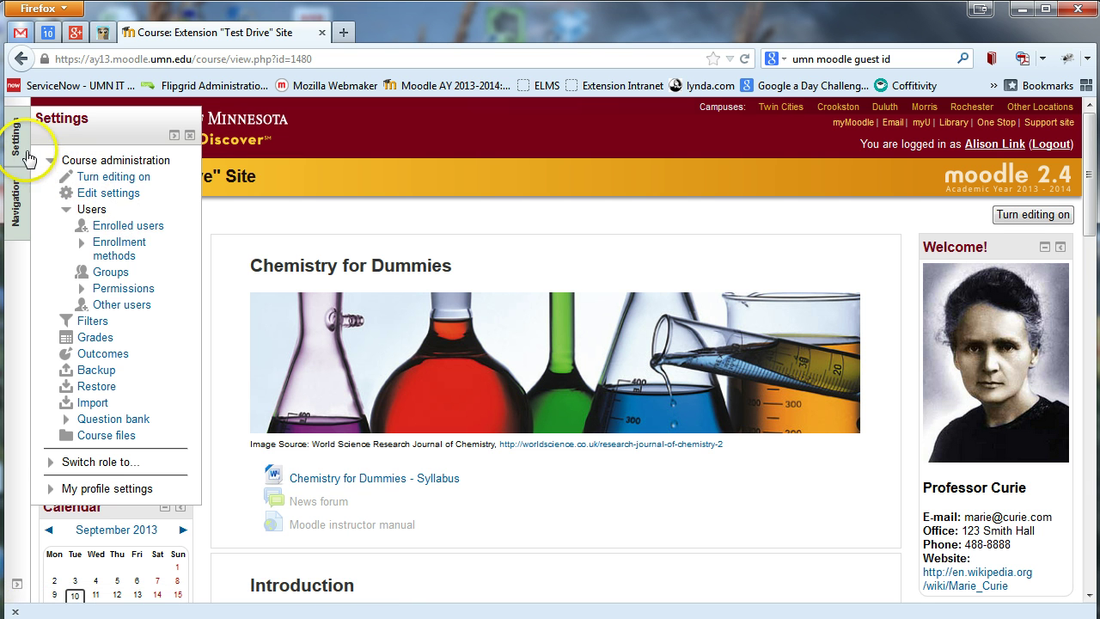
left_click(14, 141)
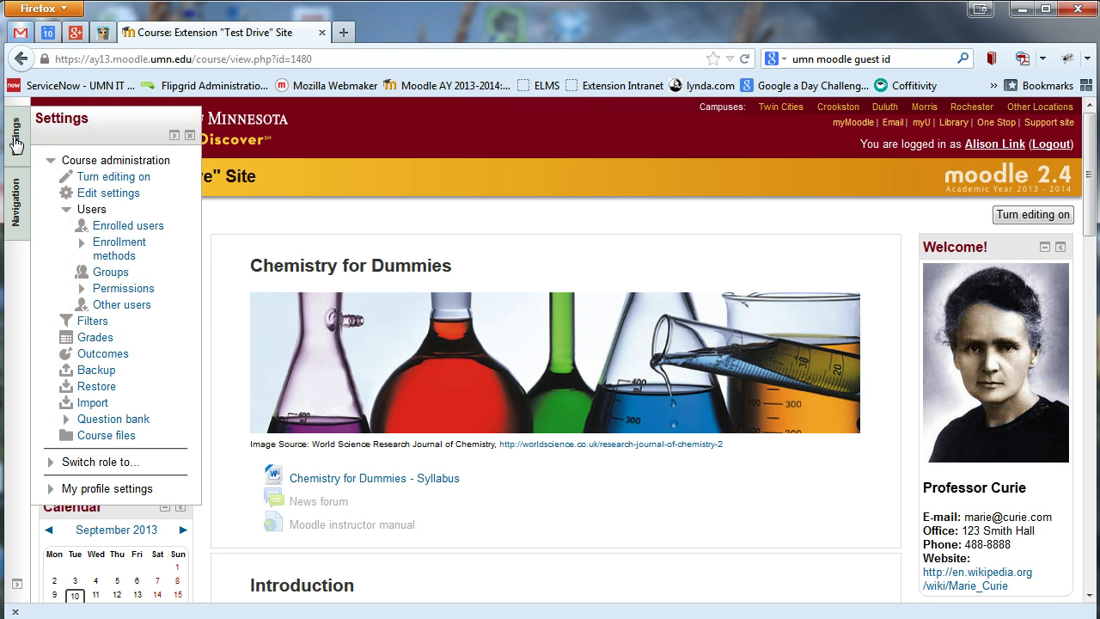
left_click(22, 150)
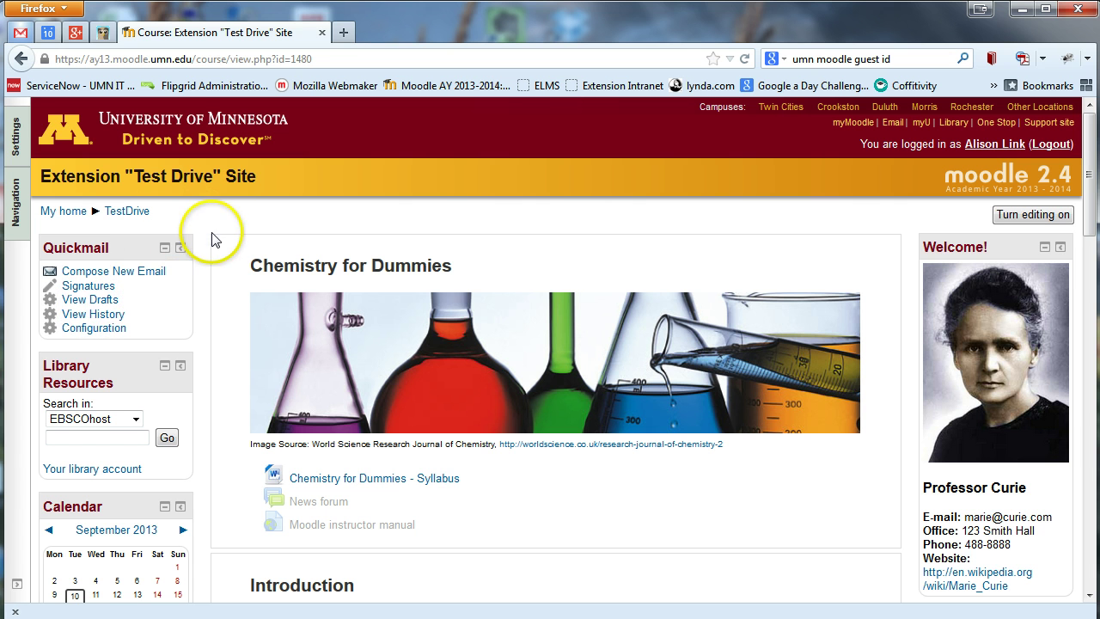
left_click(17, 142)
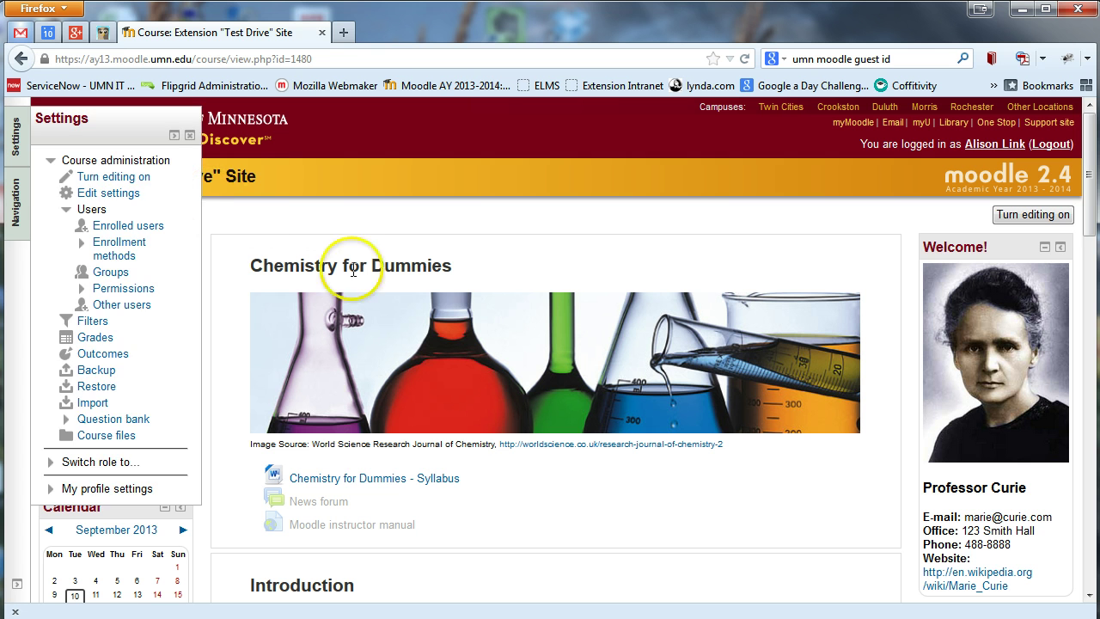
left_click(17, 146)
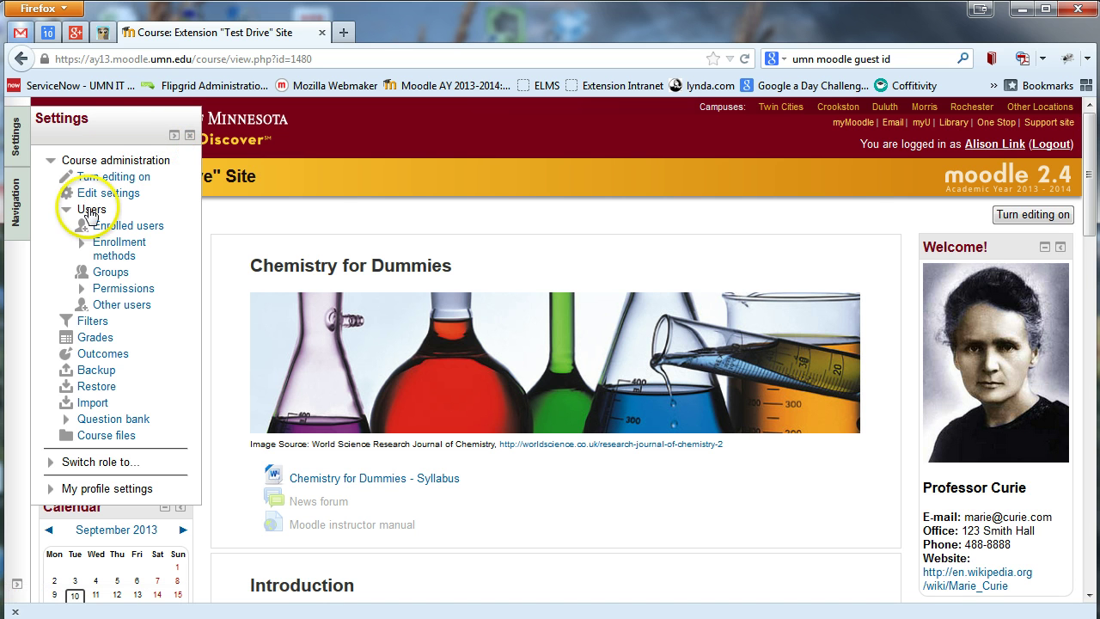
left_click(110, 227)
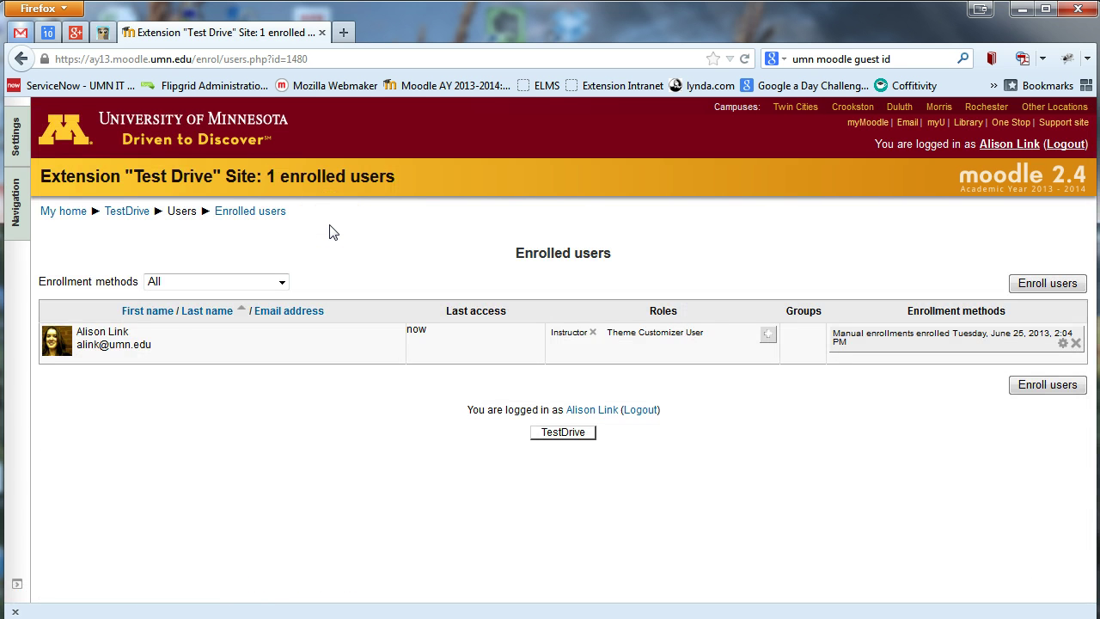
Open the Enroll users dialog and search for the student by full name, returning one match
left_click(1037, 289)
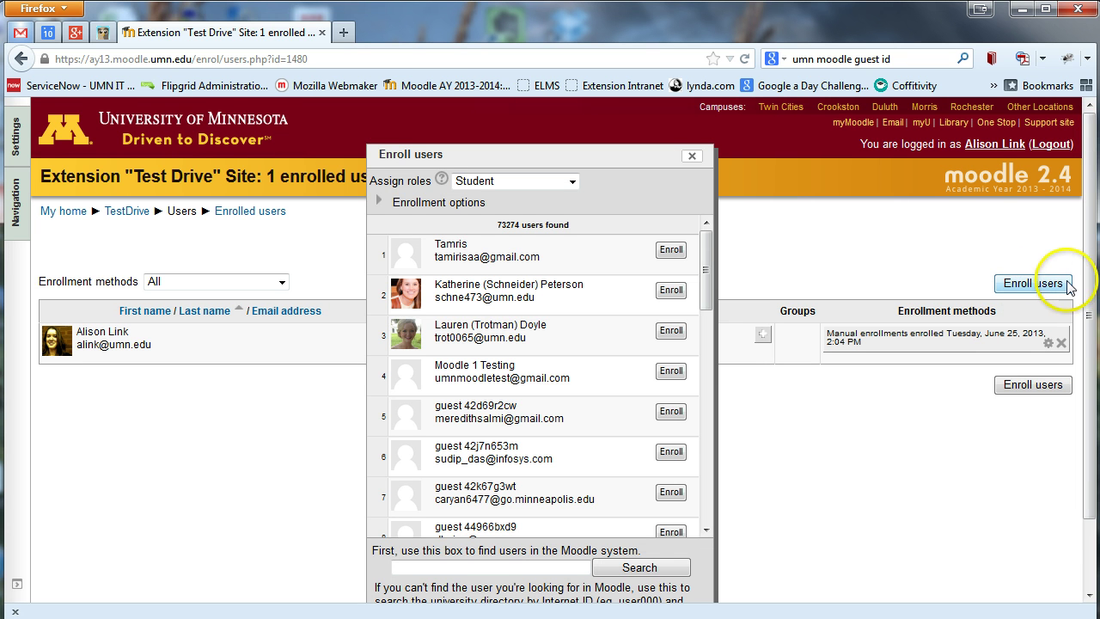
left_click_drag(1087, 285, 1089, 323)
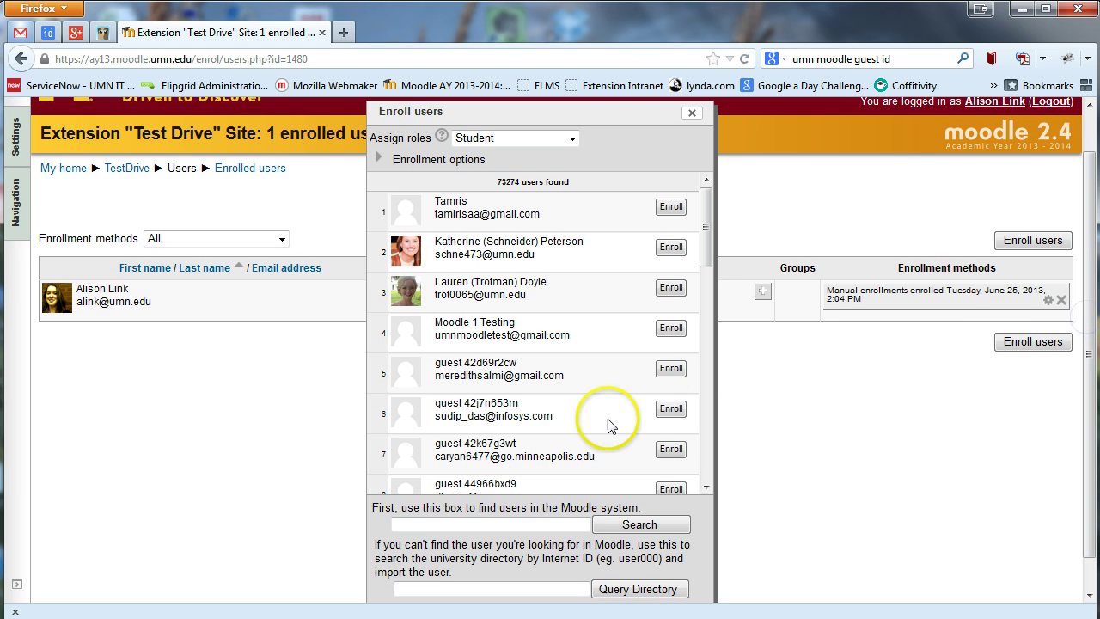
left_click(462, 530)
left_click(459, 523)
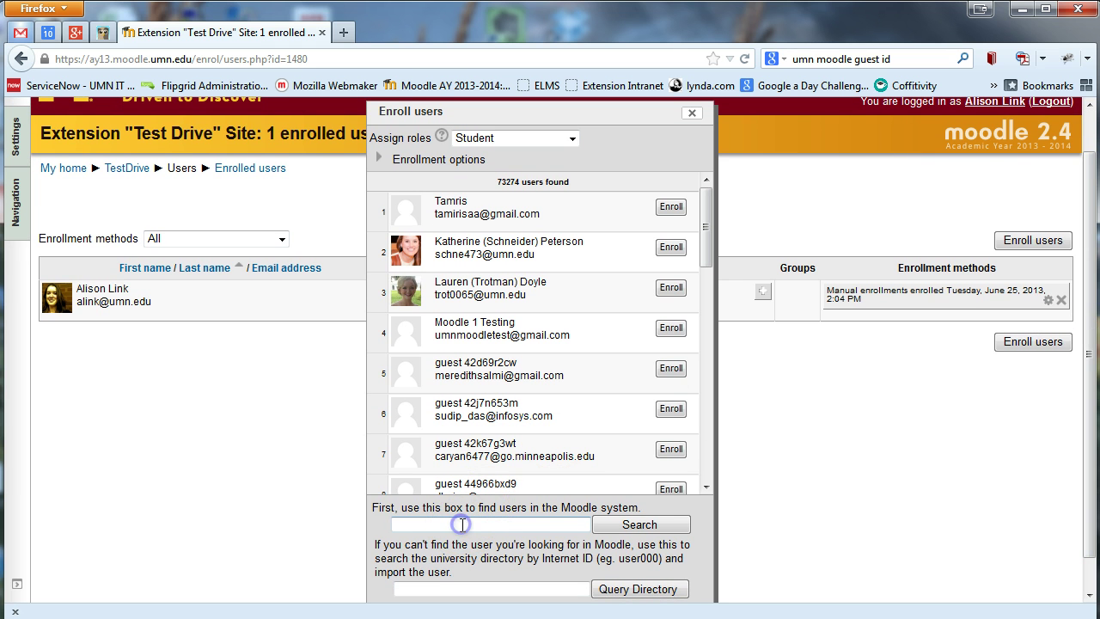
type("jules verne")
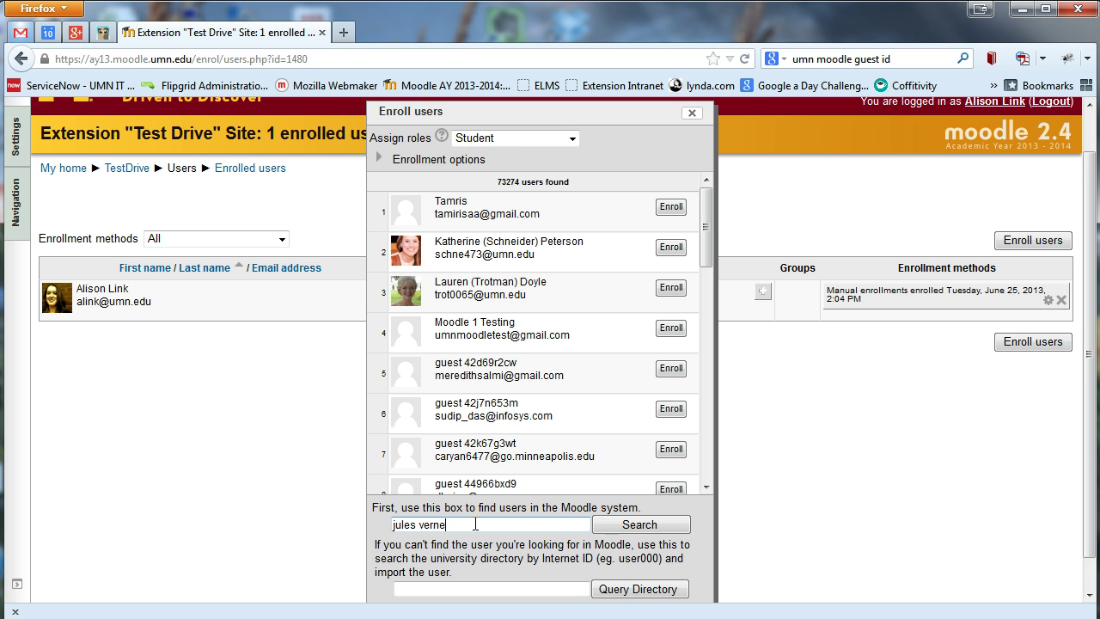
scroll(475, 524, "down", 1)
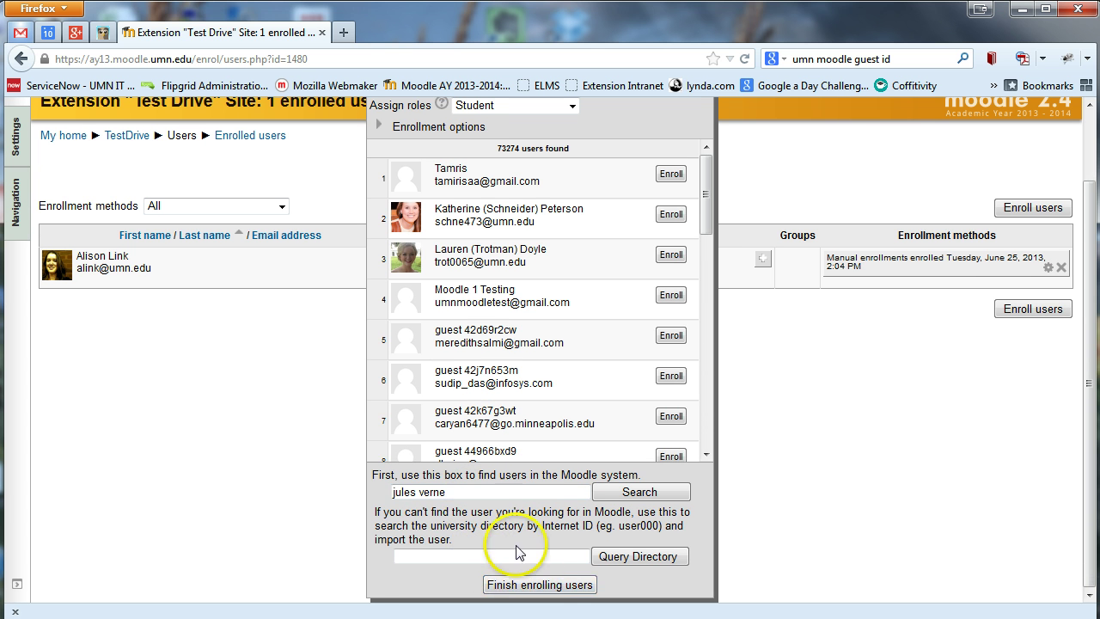
scroll(464, 532, "up", 3)
left_click(612, 573)
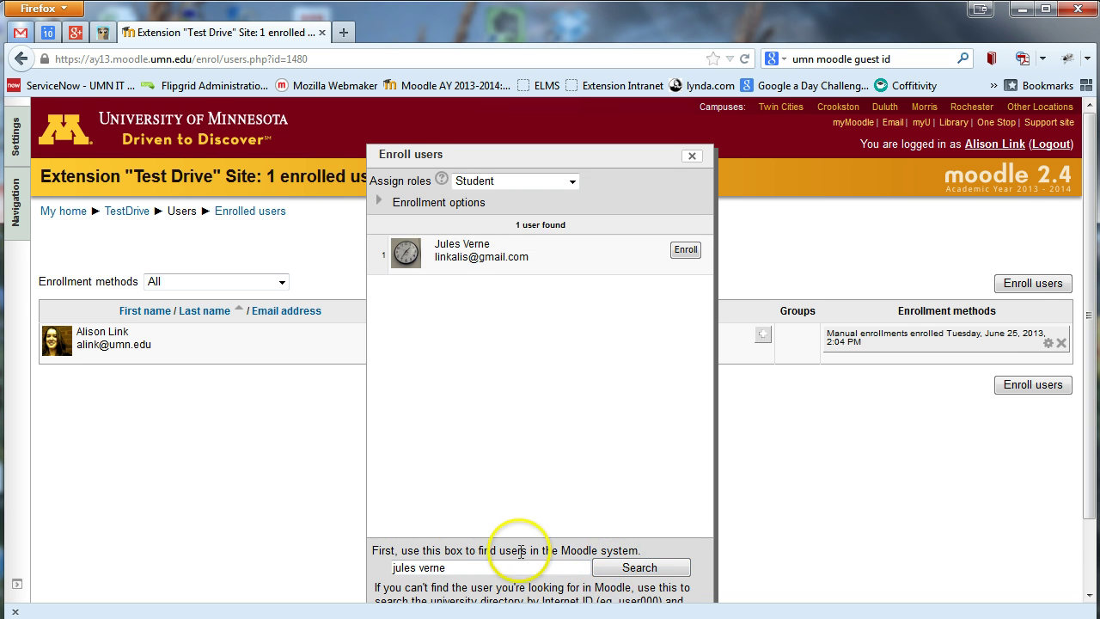
scroll(520, 554, "down", 3)
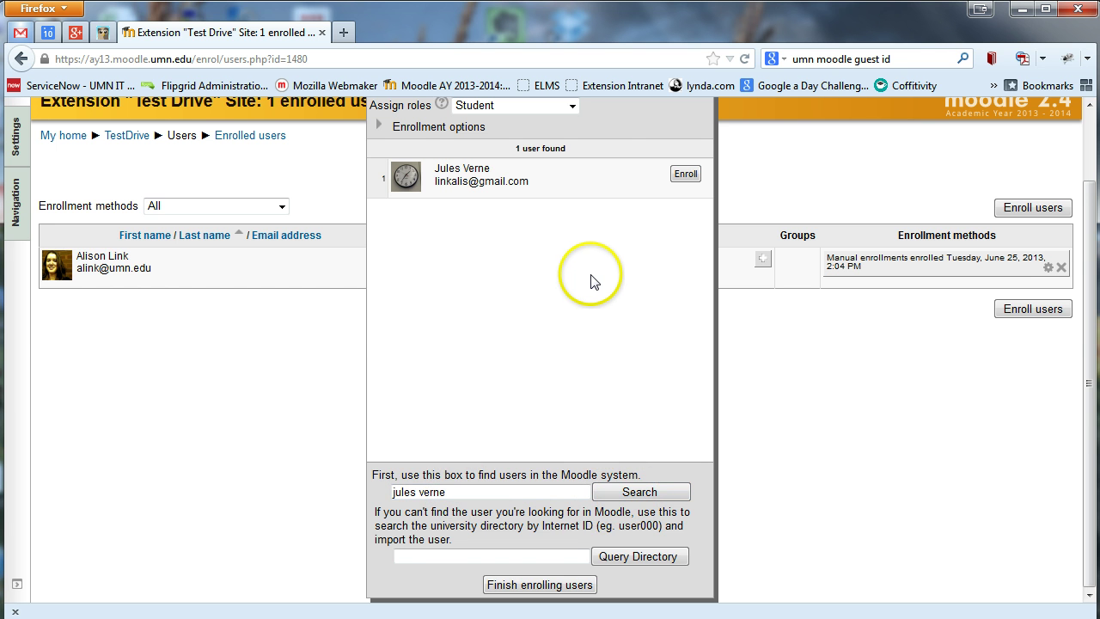
scroll(569, 277, "up", 2)
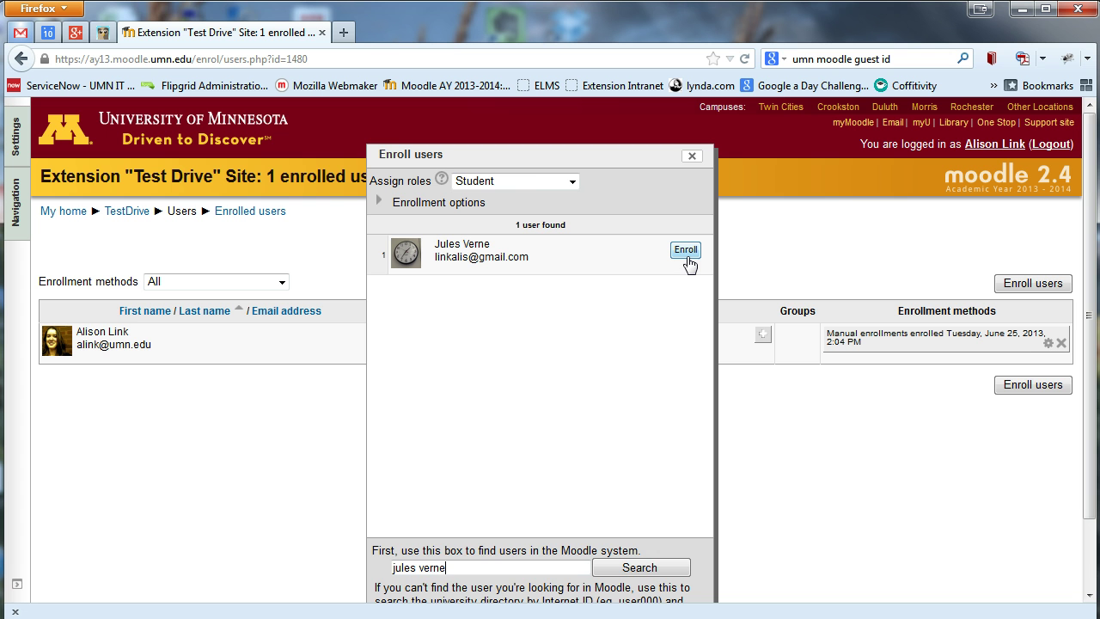
Keep Student as the assigned role and enrol the found user
left_click(570, 184)
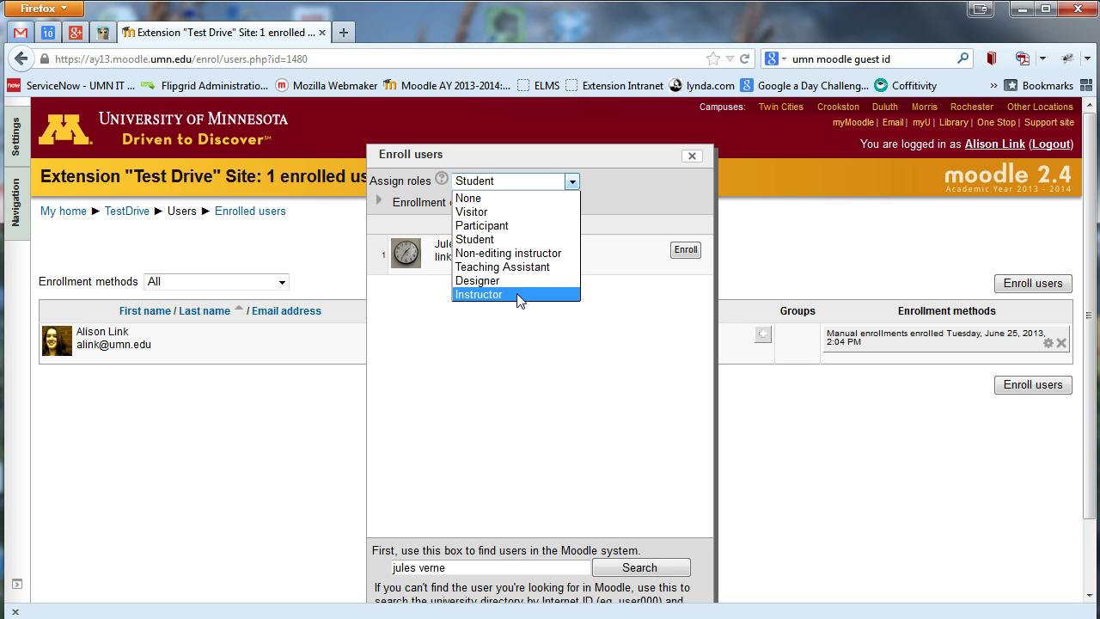
left_click(519, 273)
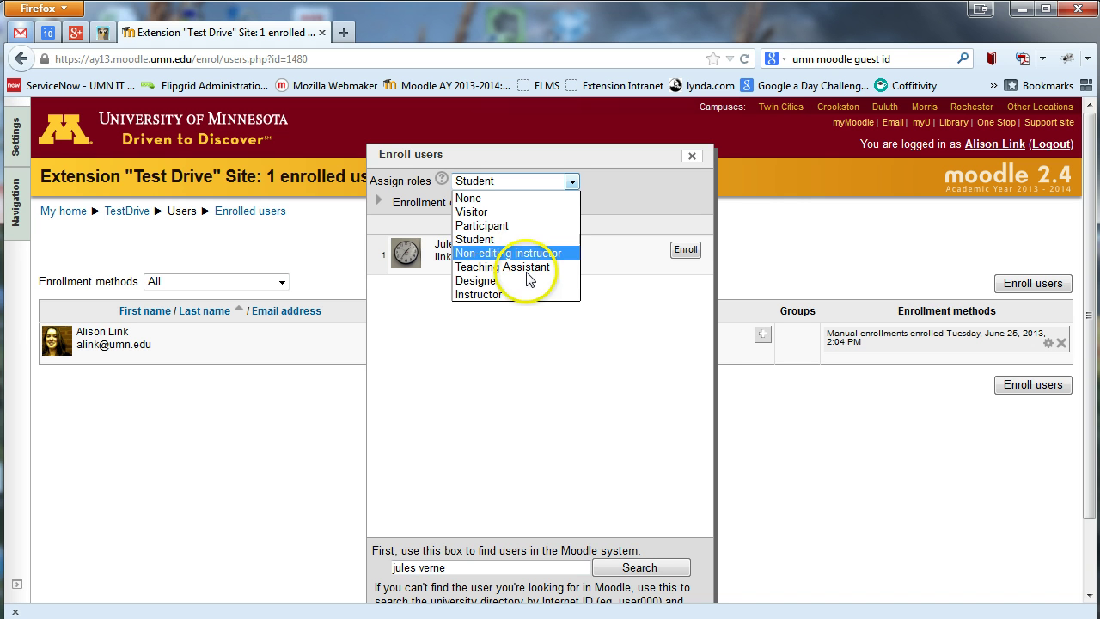
left_click(615, 310)
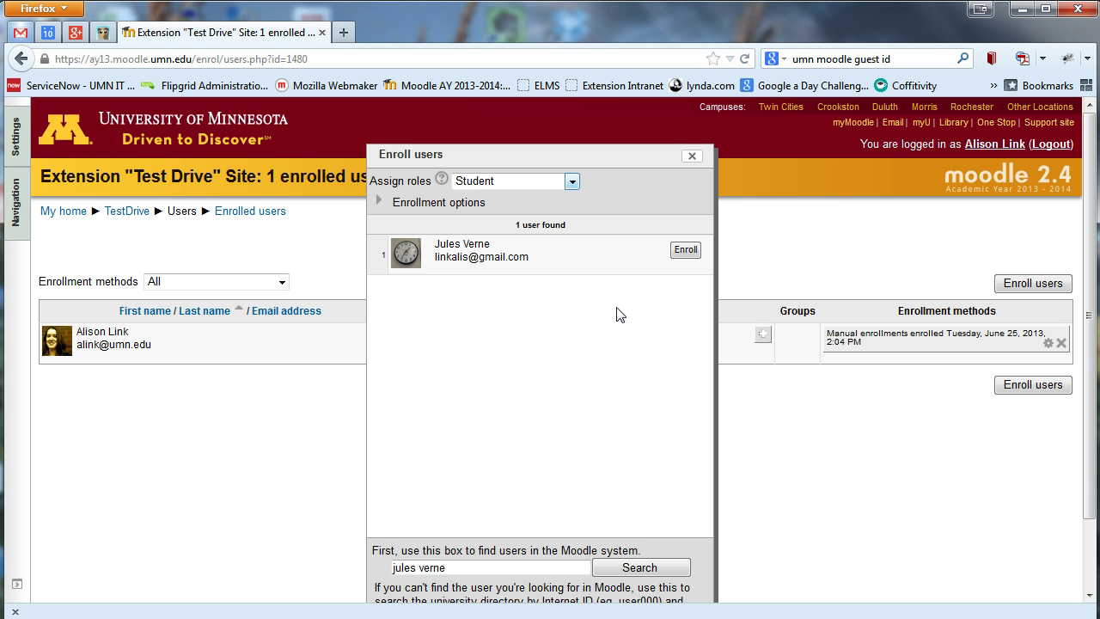
left_click(597, 316)
left_click(568, 183)
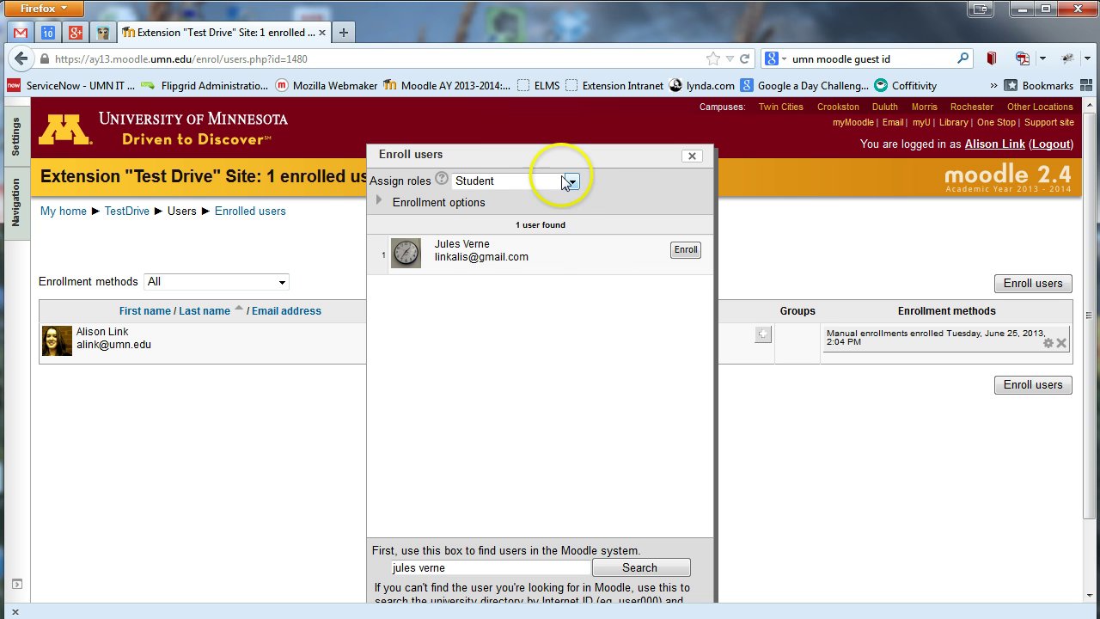
left_click(609, 187)
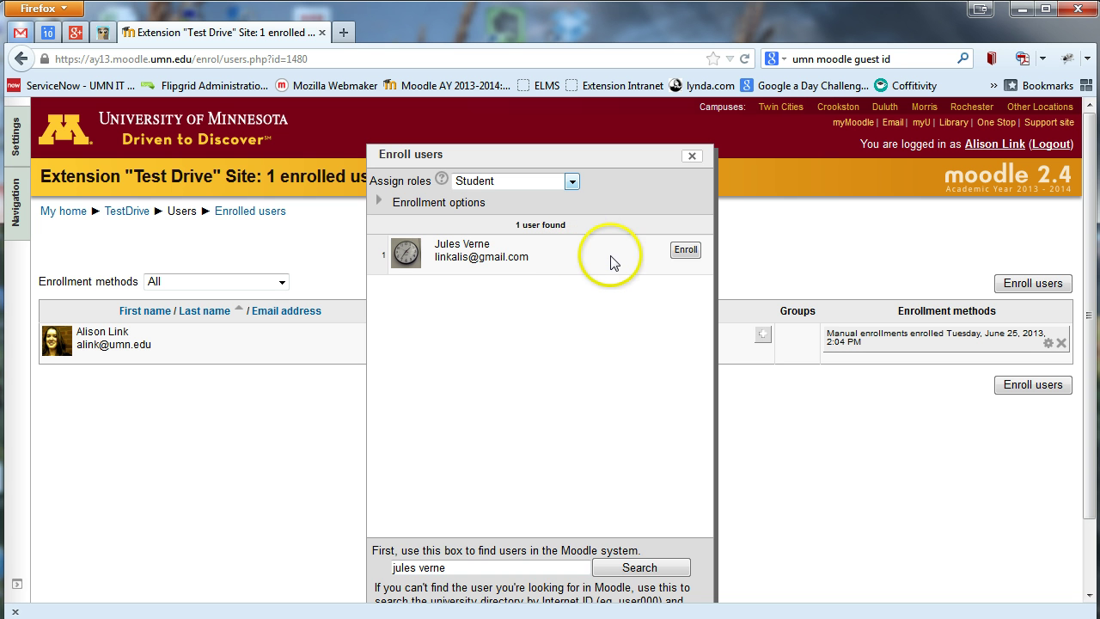
left_click(685, 251)
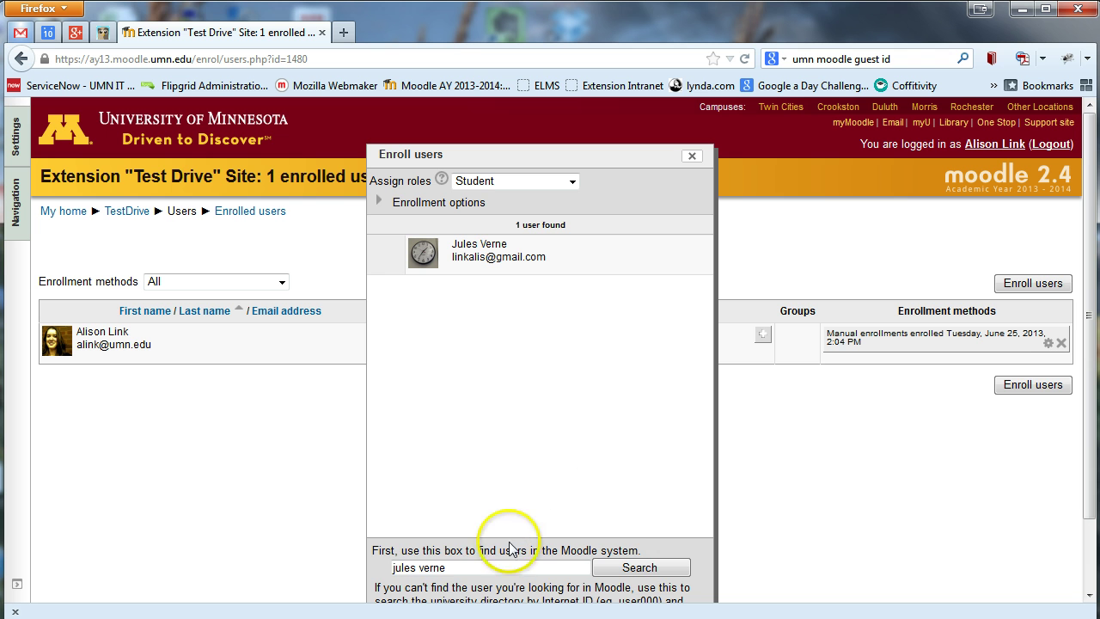
Replace the search text and finish enrolling users, bringing the course to 2 enrolled users
left_click_drag(479, 567, 351, 560)
type("search here")
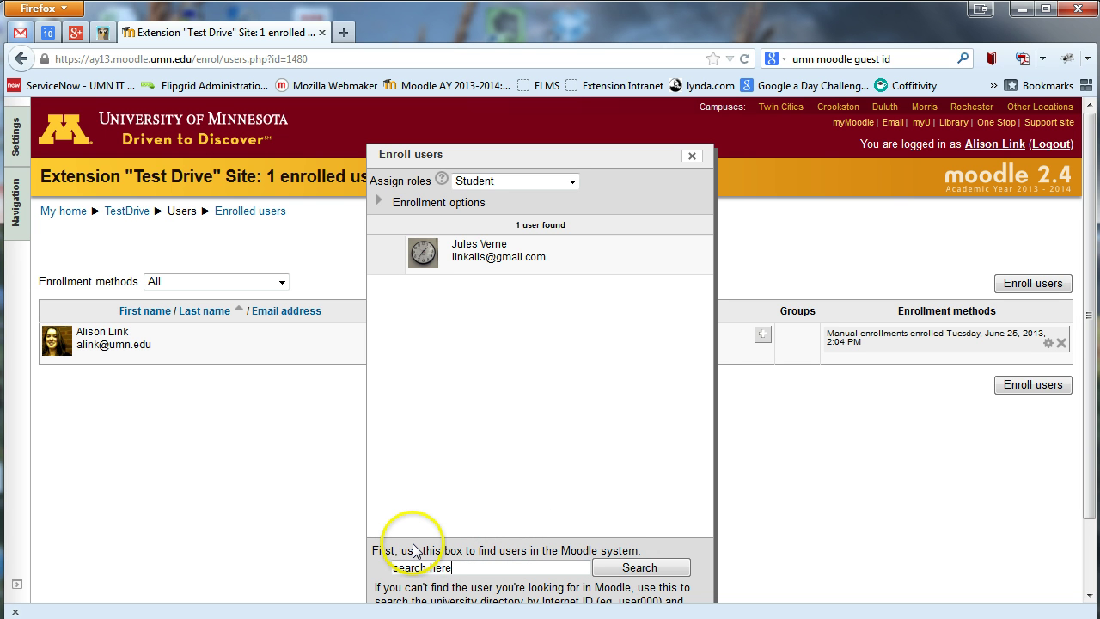
scroll(550, 477, "down", 3)
scroll(687, 278, "up", 3)
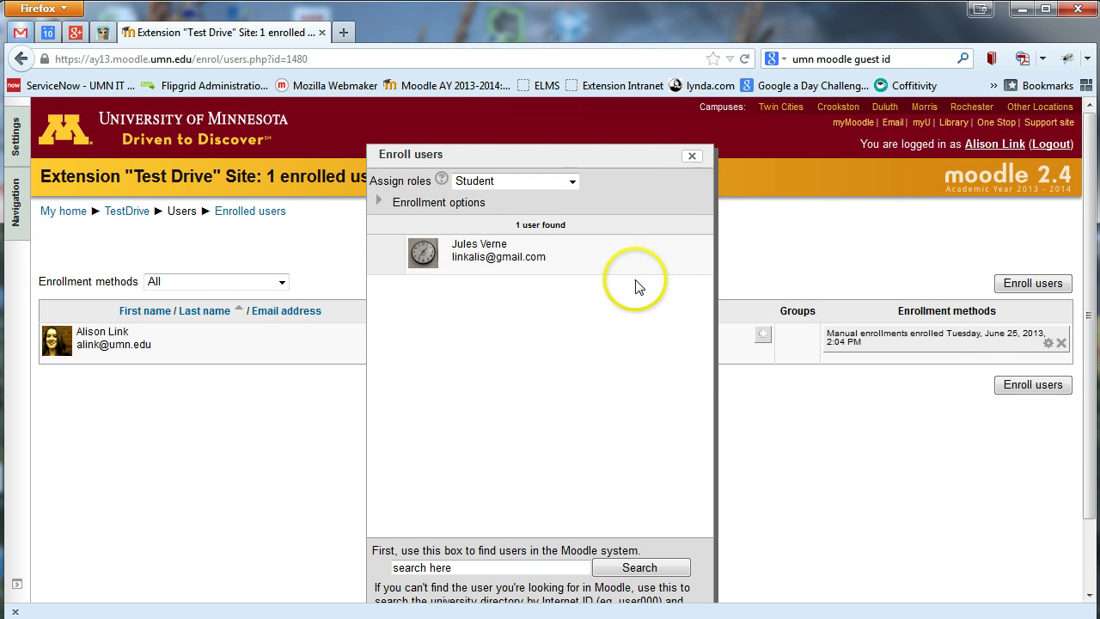
scroll(609, 334, "down", 2)
left_click(539, 584)
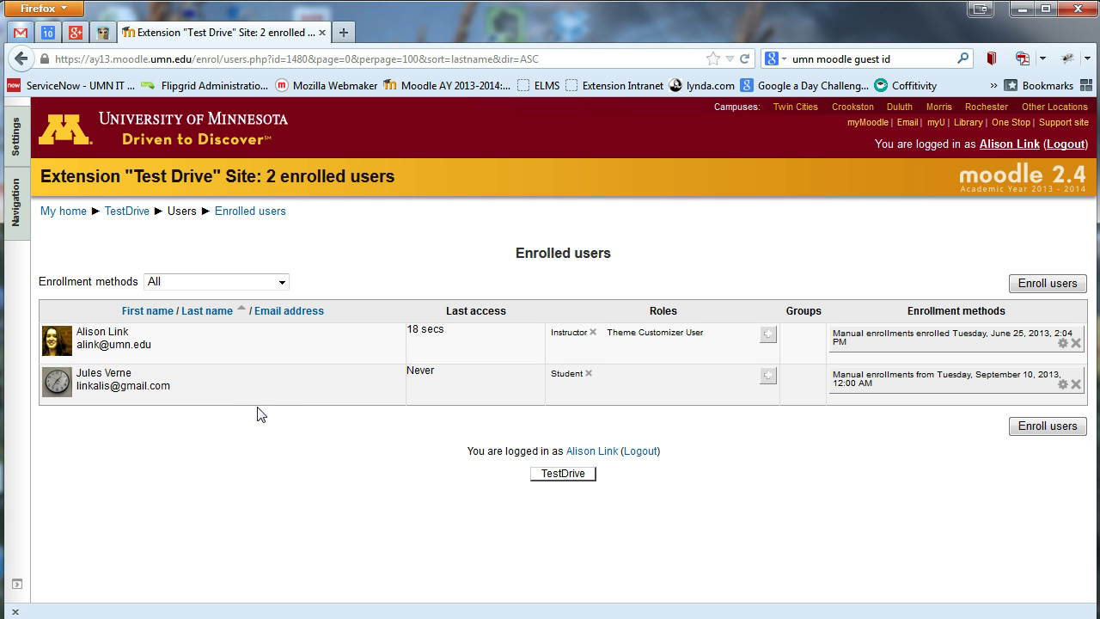
Review the two enrolled users, then go back to the TestDrive course home page via the breadcrumb
left_click(1051, 290)
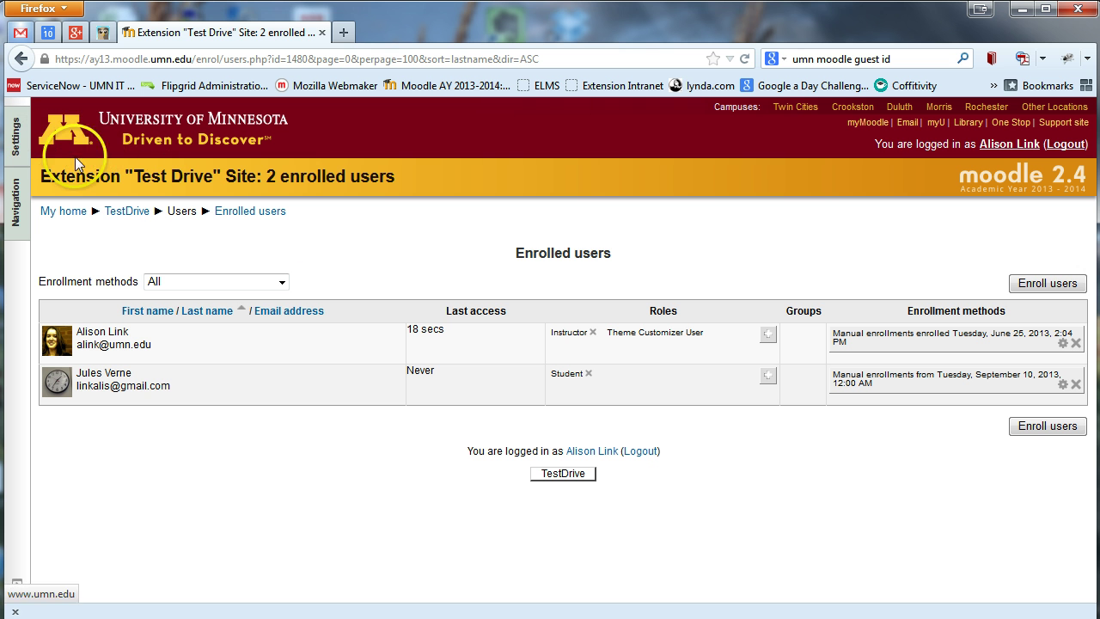
left_click(129, 217)
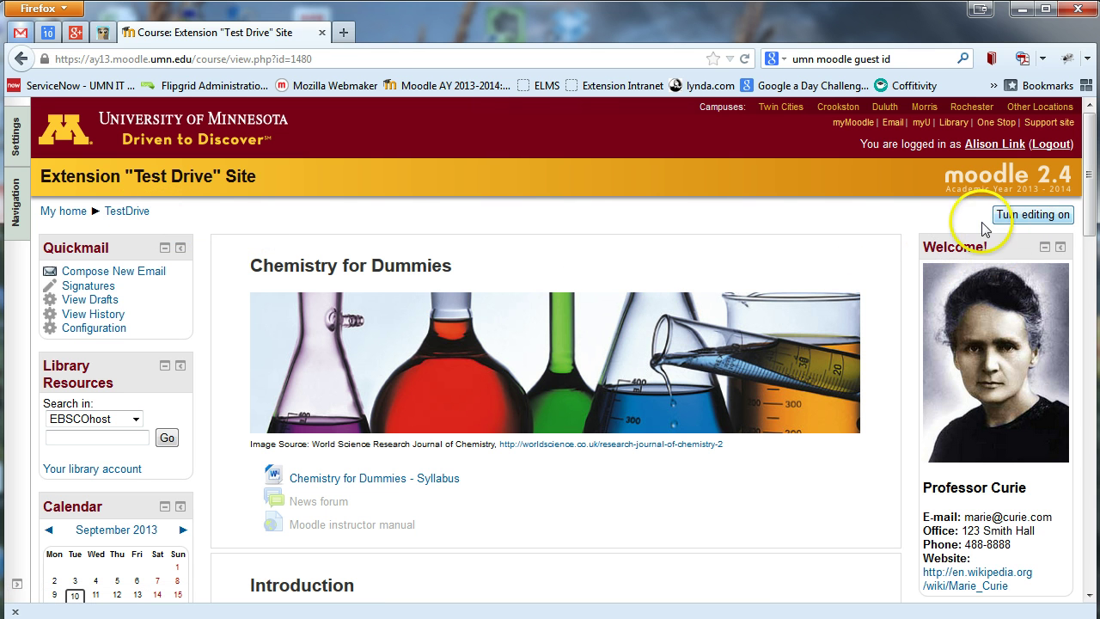
Turn editing on for TestDrive and open the Course administration settings panel
left_click(1026, 220)
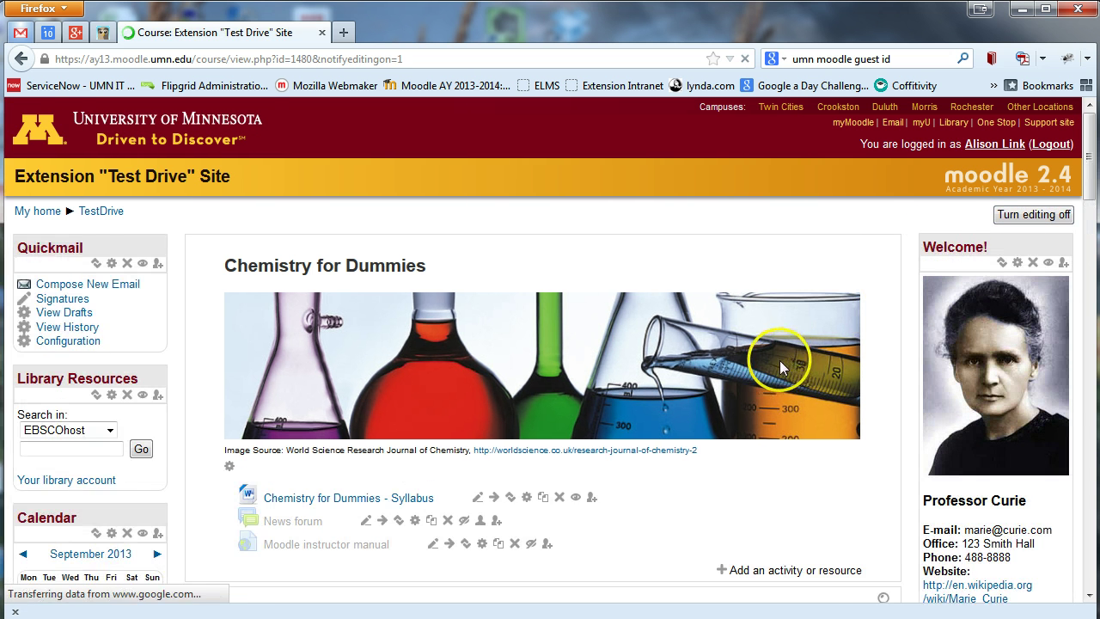
scroll(737, 373, "down", 2)
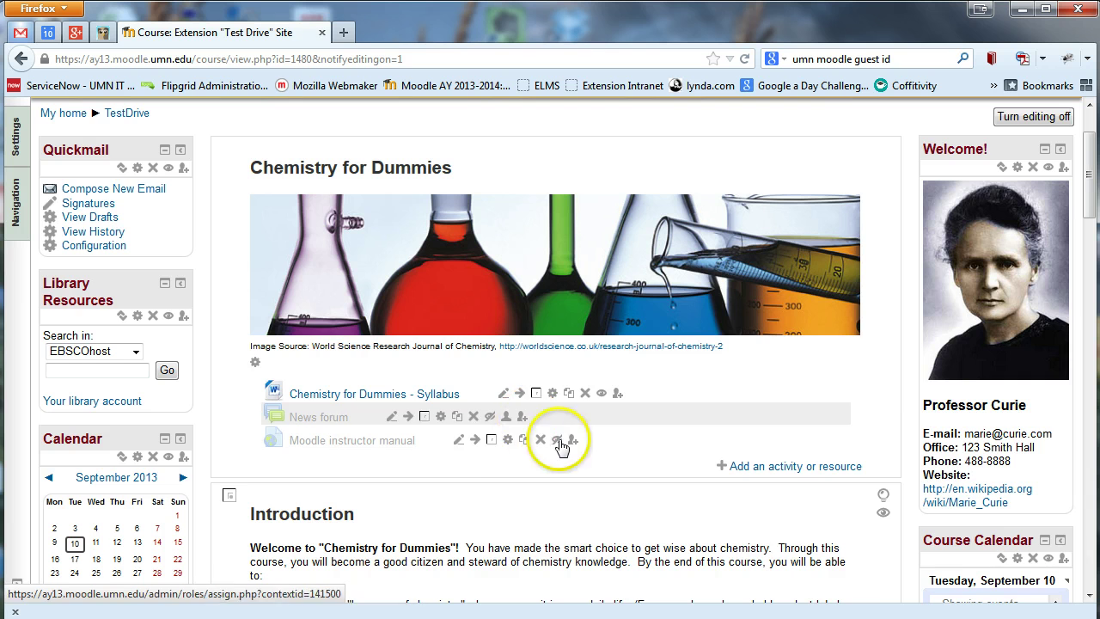
scroll(655, 467, "up", 2)
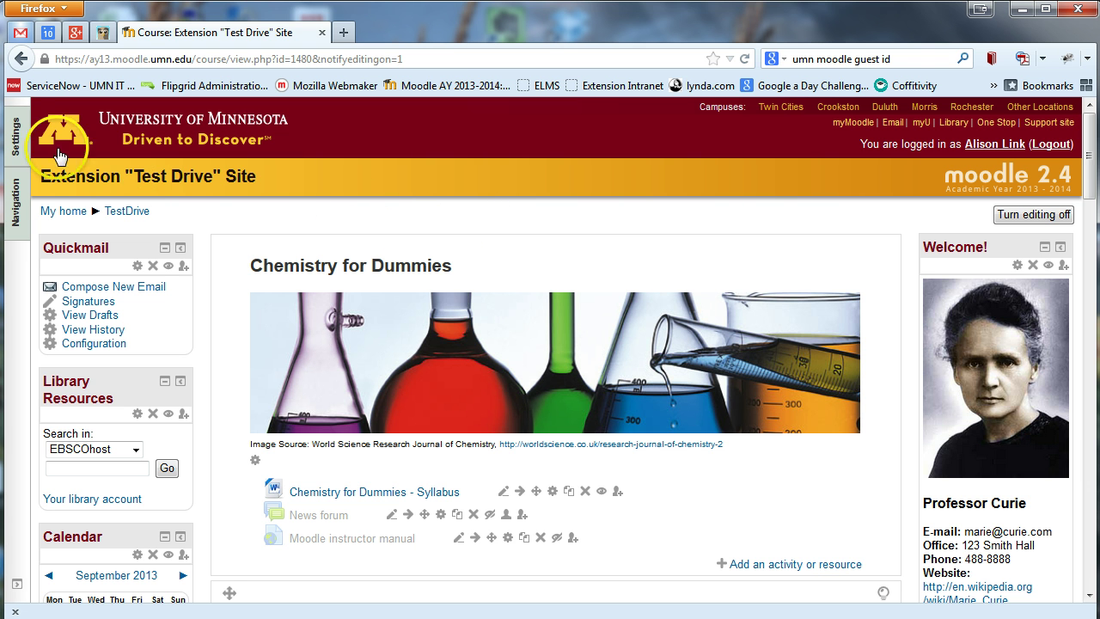
left_click(12, 136)
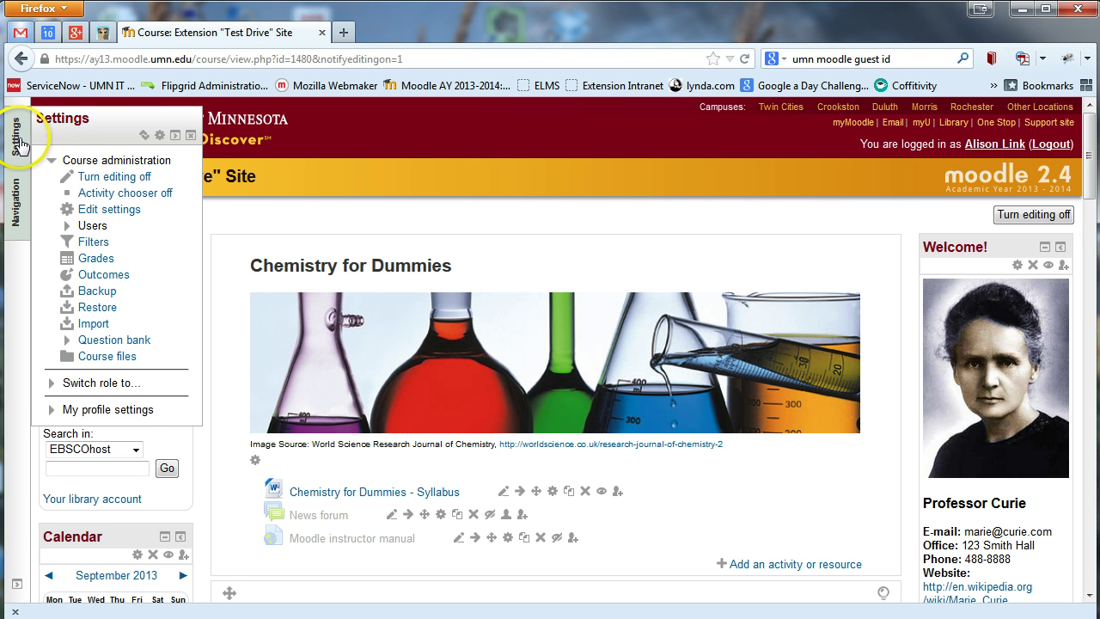
Switch role to Student from Course administration to preview the course as a student
left_click(17, 142)
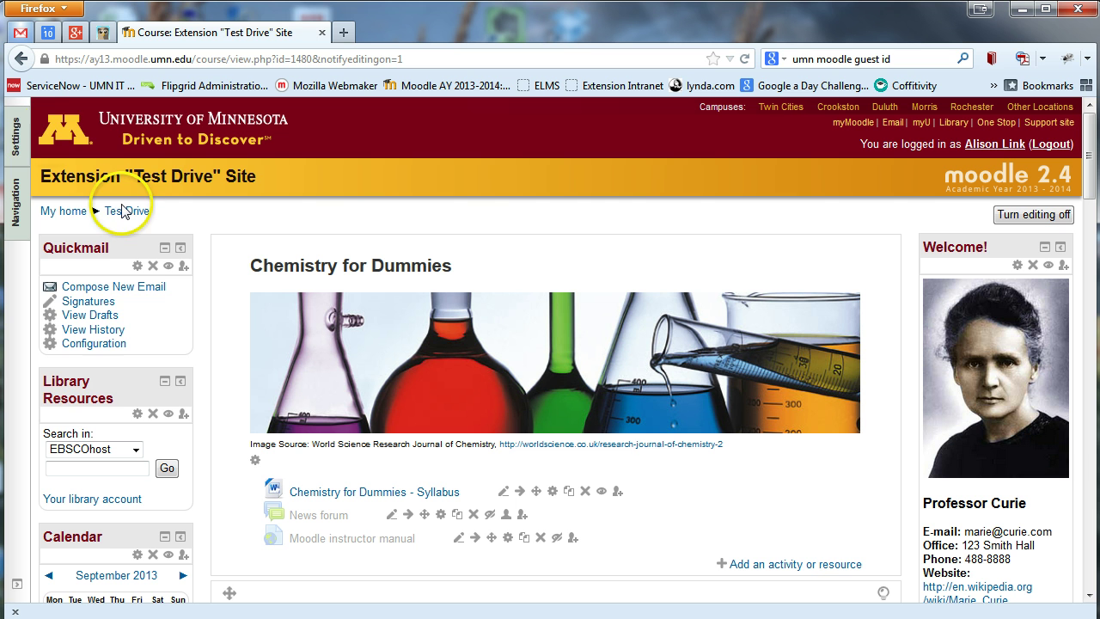
left_click(19, 152)
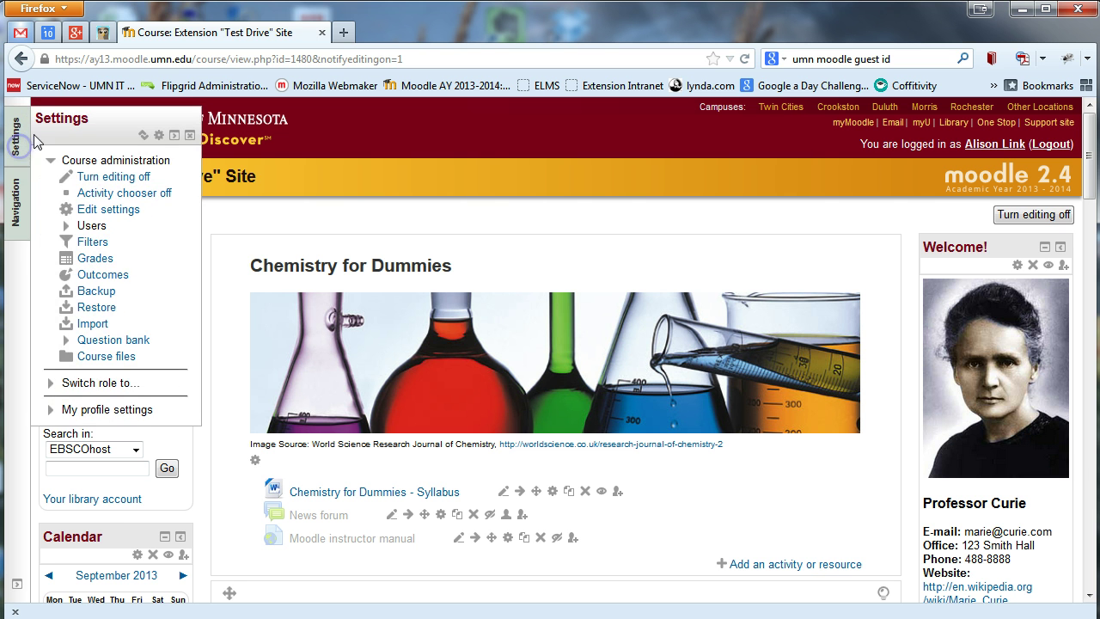
left_click(92, 386)
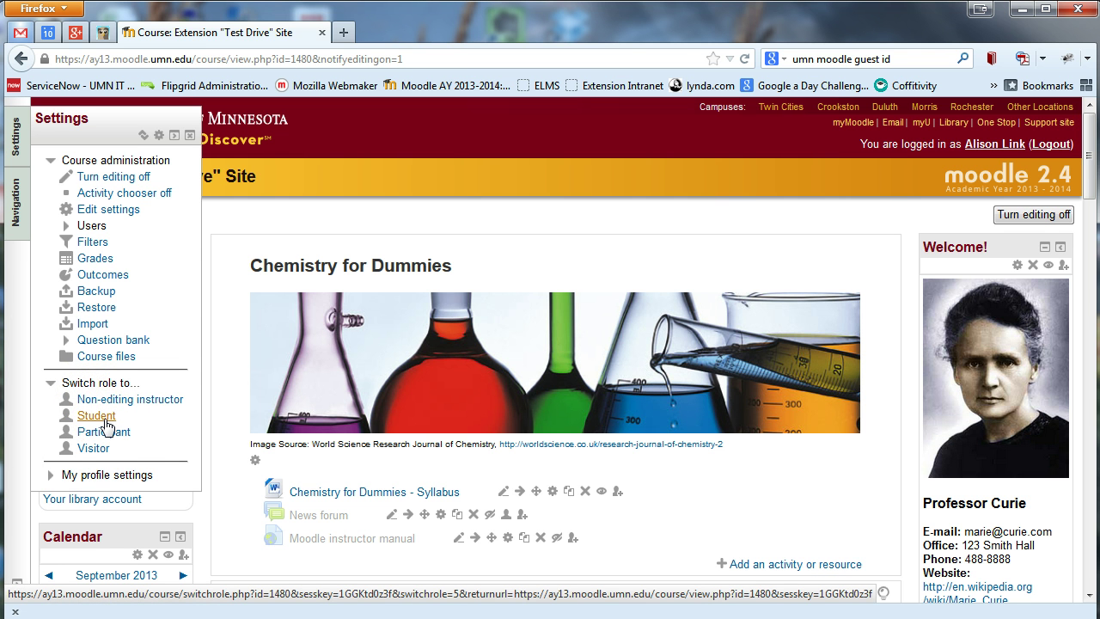
left_click(104, 418)
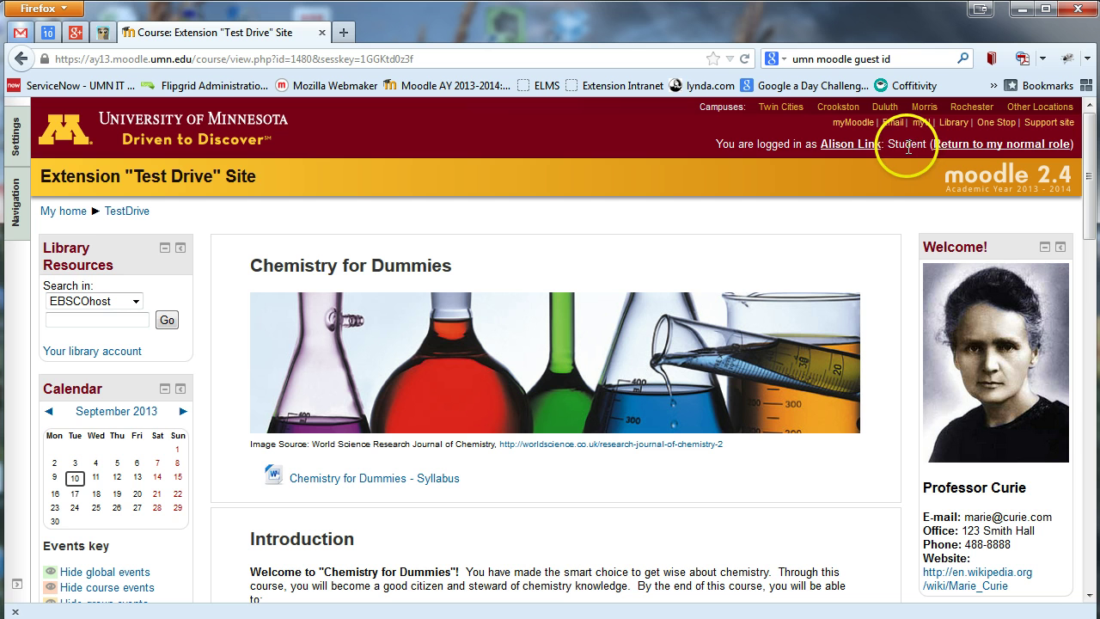
As a student, scroll down and open the Thermodynamics Self-Quiz
left_click(976, 144)
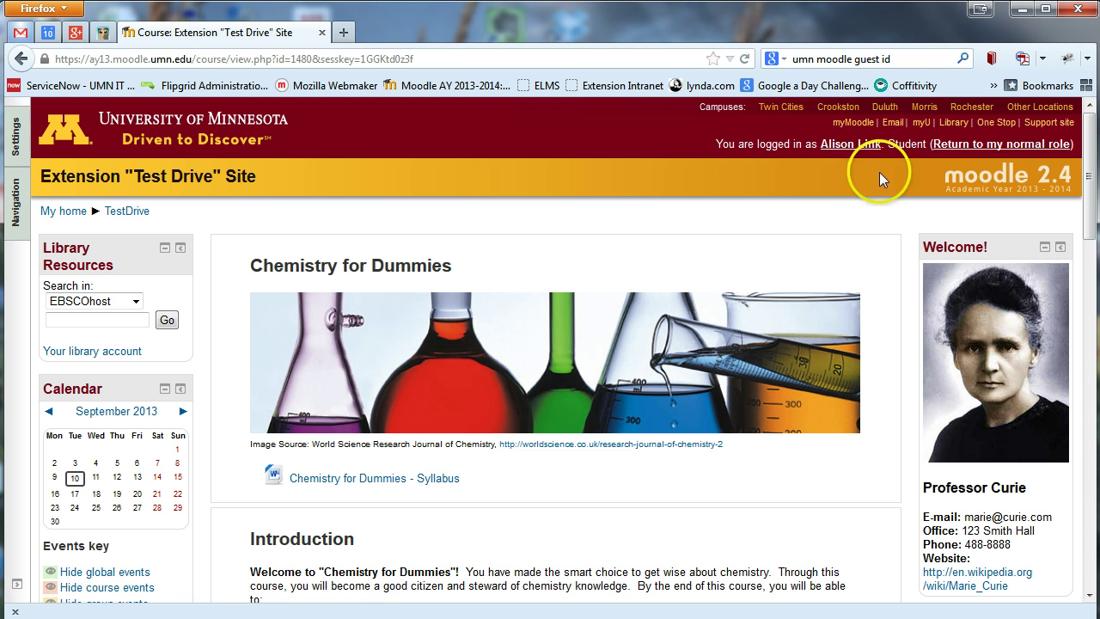
scroll(833, 206, "down", 2)
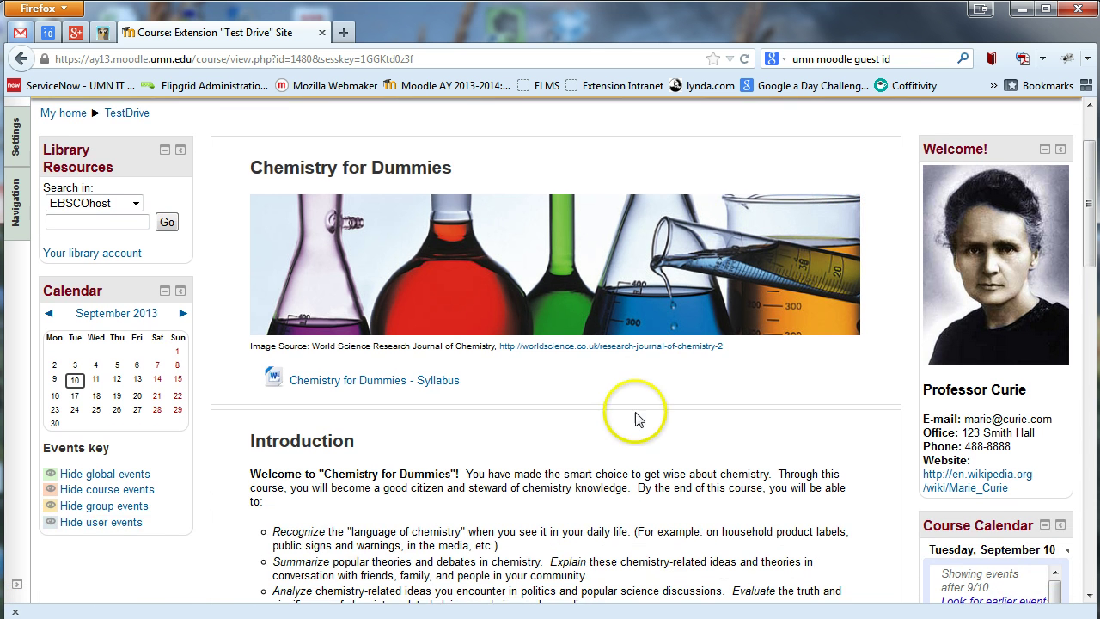
scroll(628, 425, "down", 8)
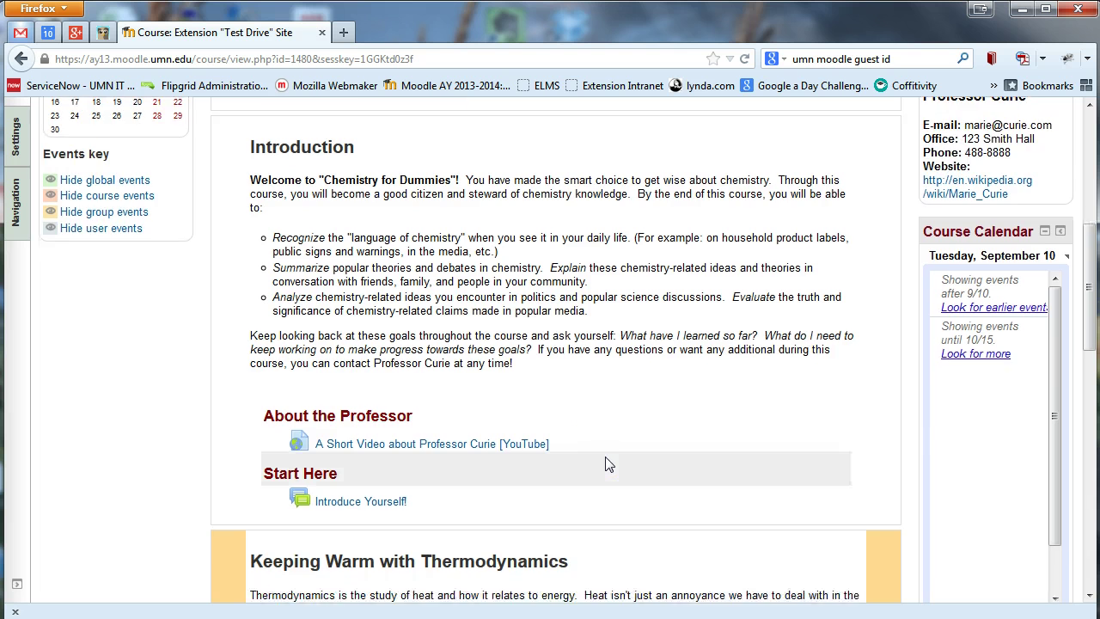
scroll(605, 464, "down", 4)
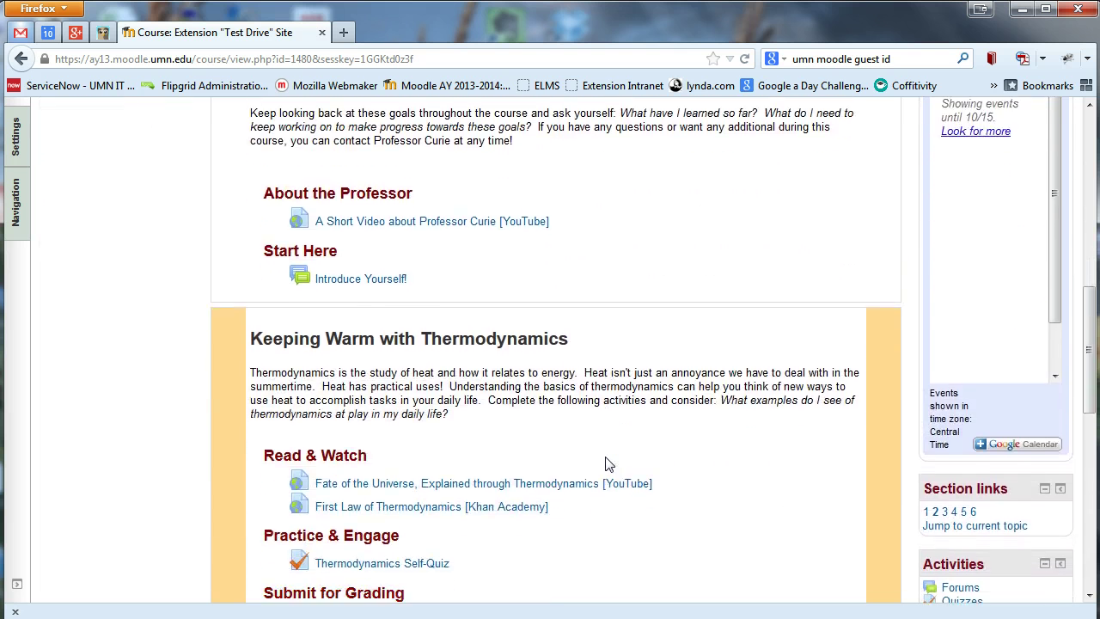
scroll(605, 464, "down", 2)
left_click(420, 399)
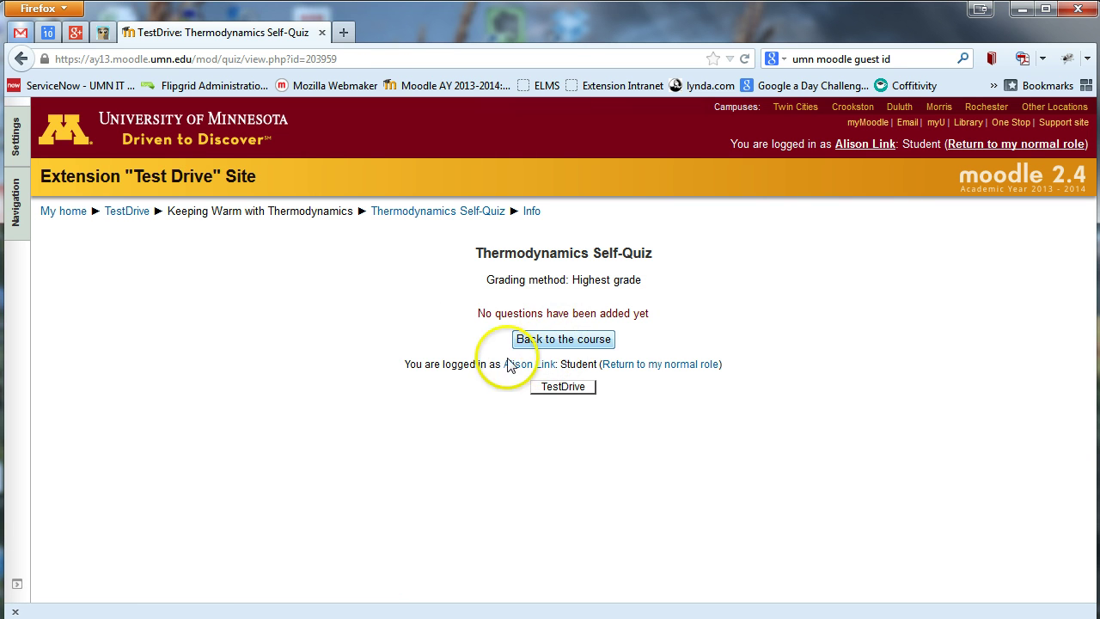
Go back to the TestDrive course page and return to the normal instructor role
left_click(129, 212)
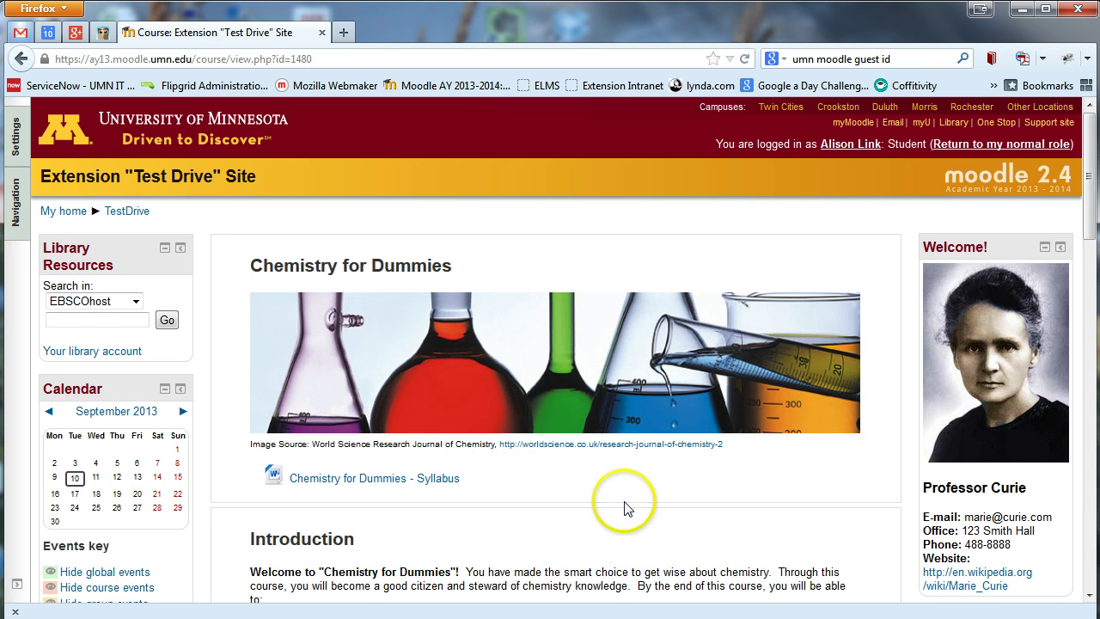
scroll(627, 509, "down", 2)
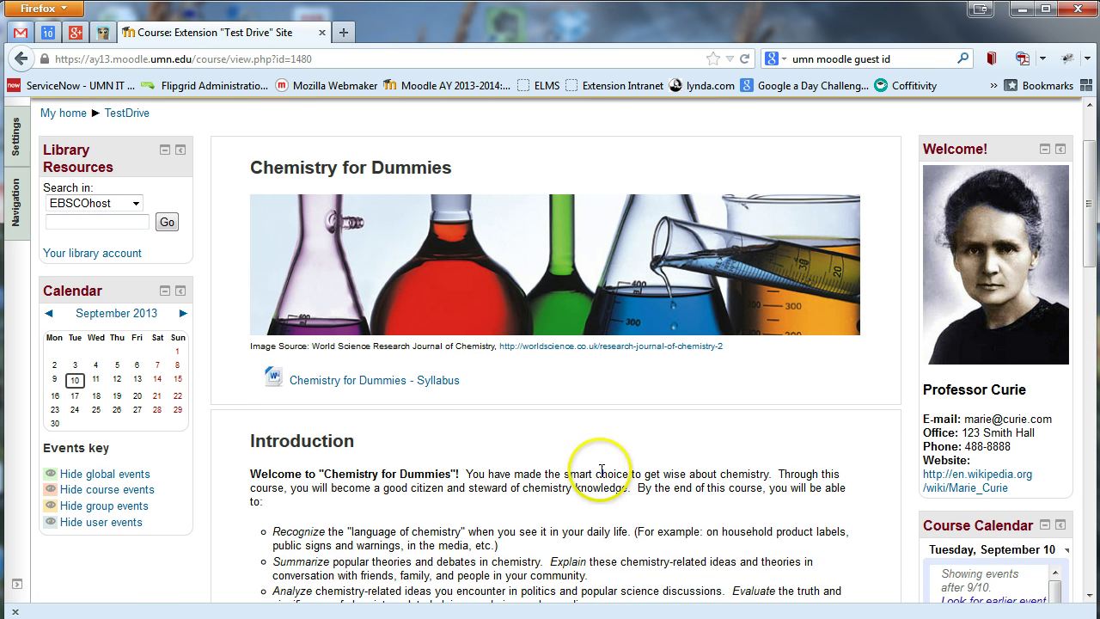
scroll(601, 471, "up", 2)
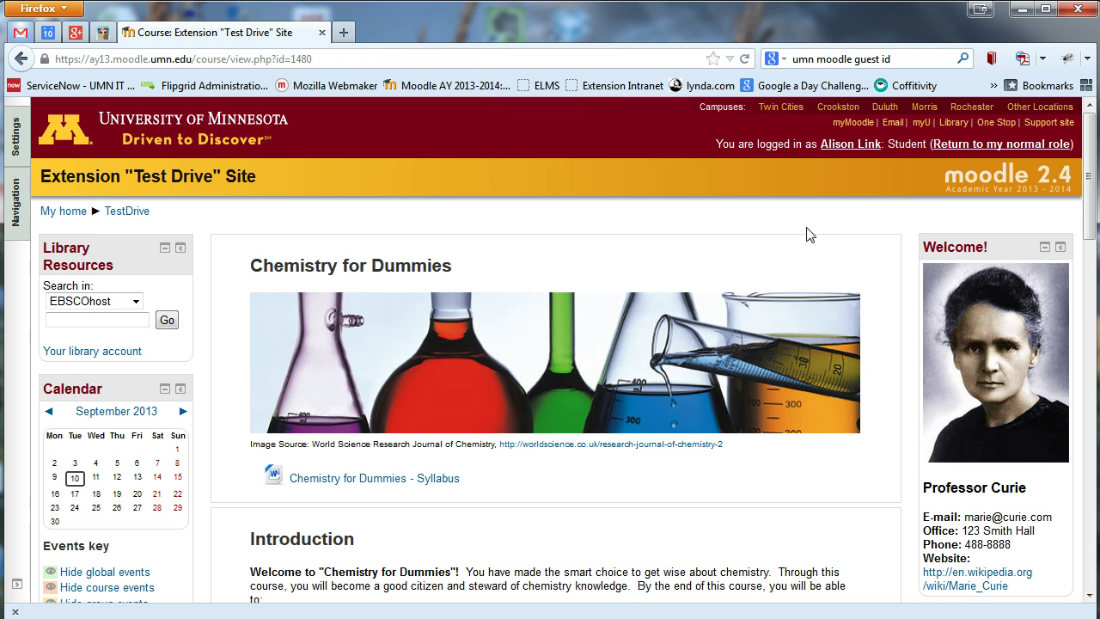
left_click(990, 144)
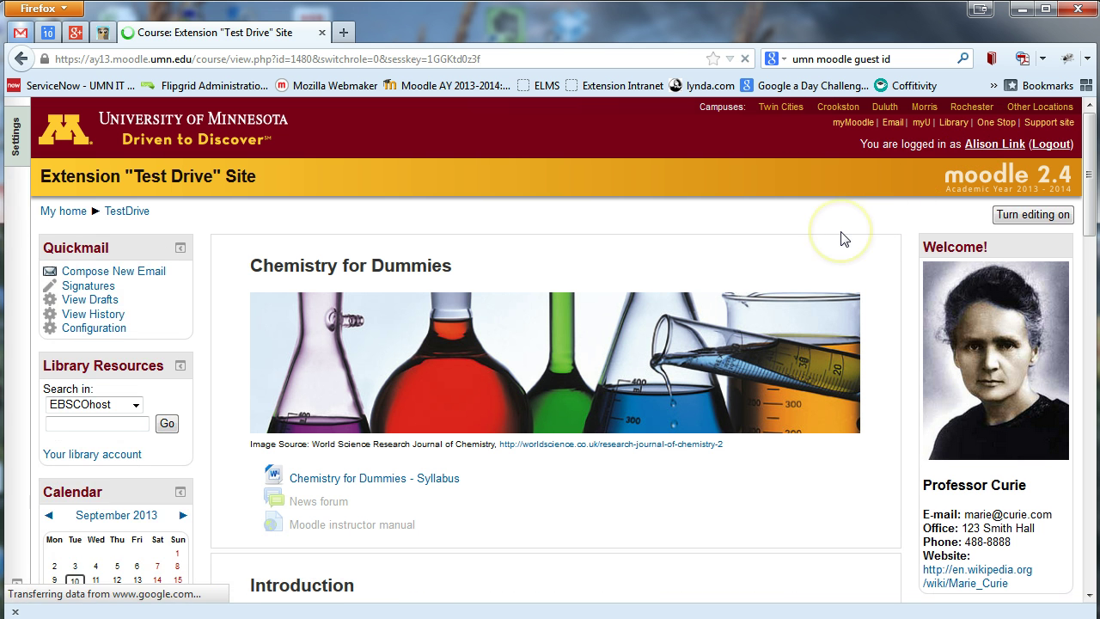